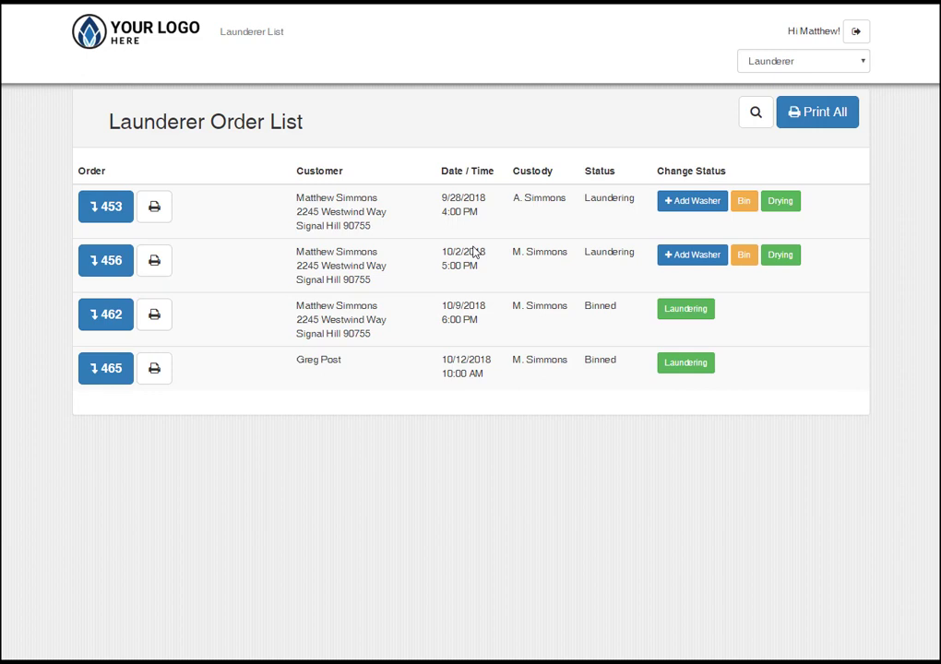
# Step: Change the third listed order's status to Laundering and assign it washer W1 at $2.75
pyautogui.click(113, 326)
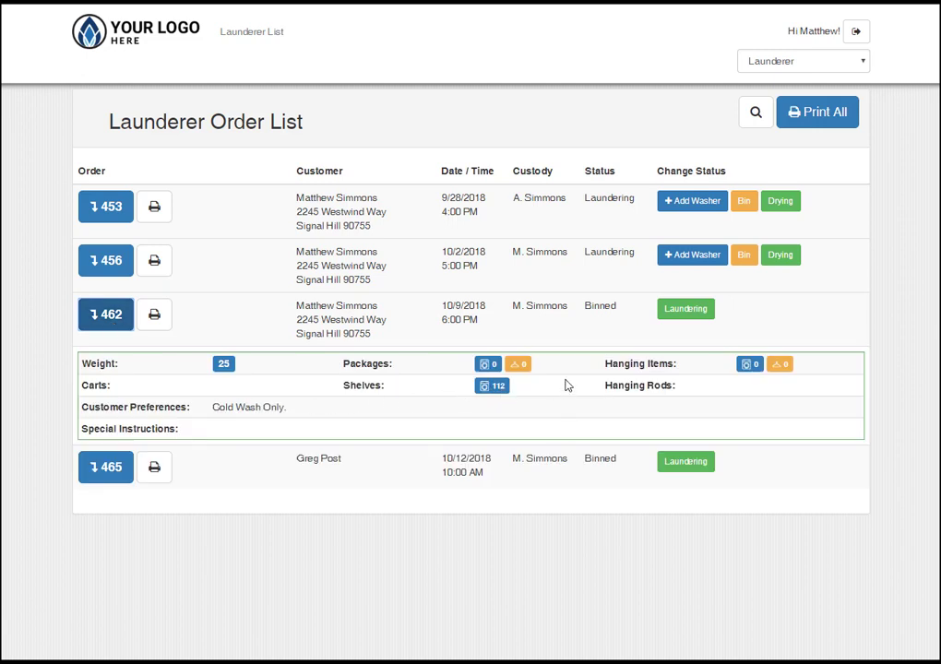
pyautogui.click(690, 311)
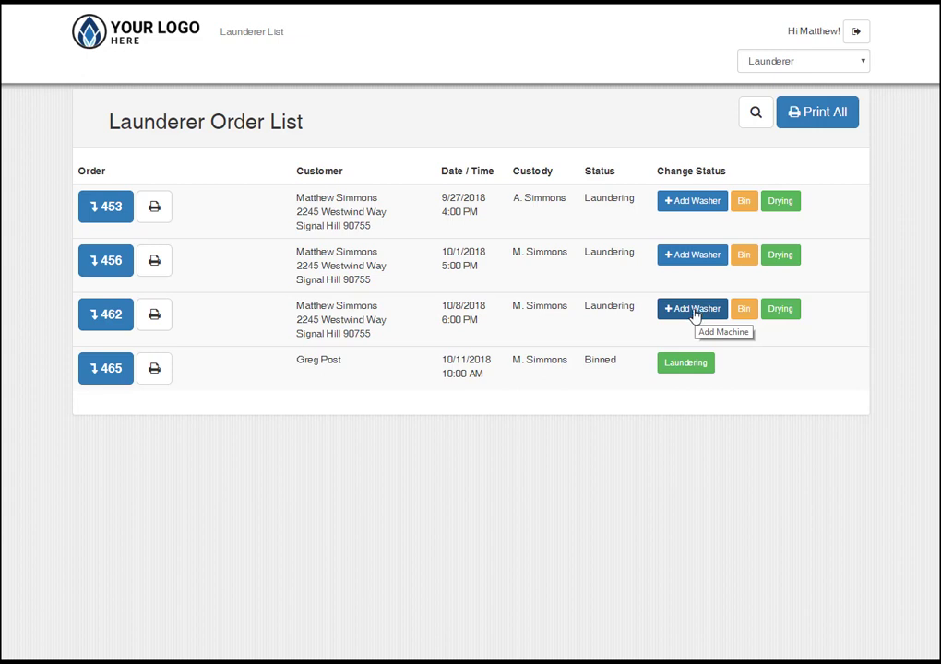
pyautogui.click(695, 309)
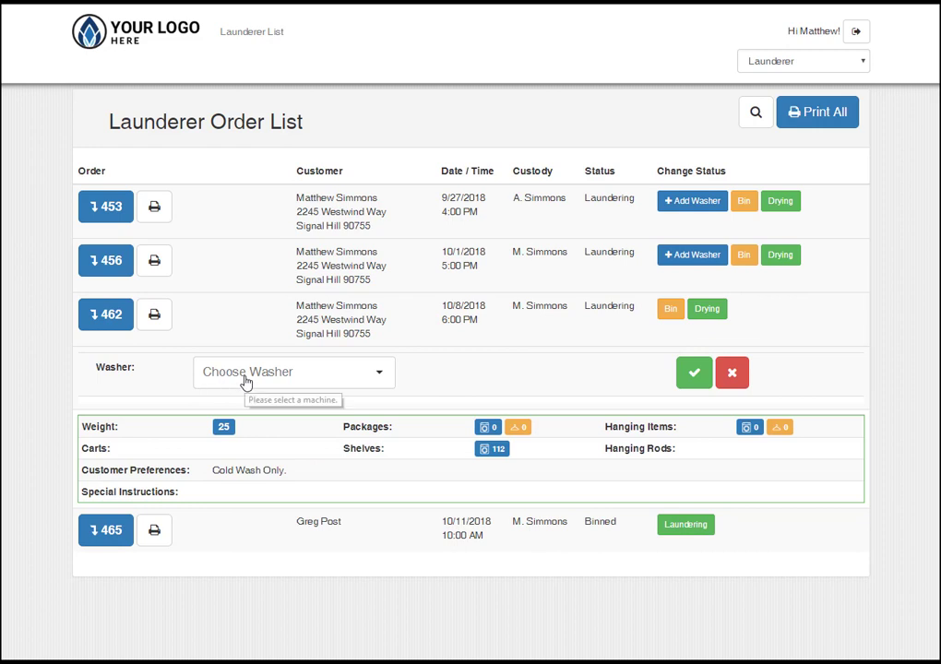
pyautogui.click(309, 376)
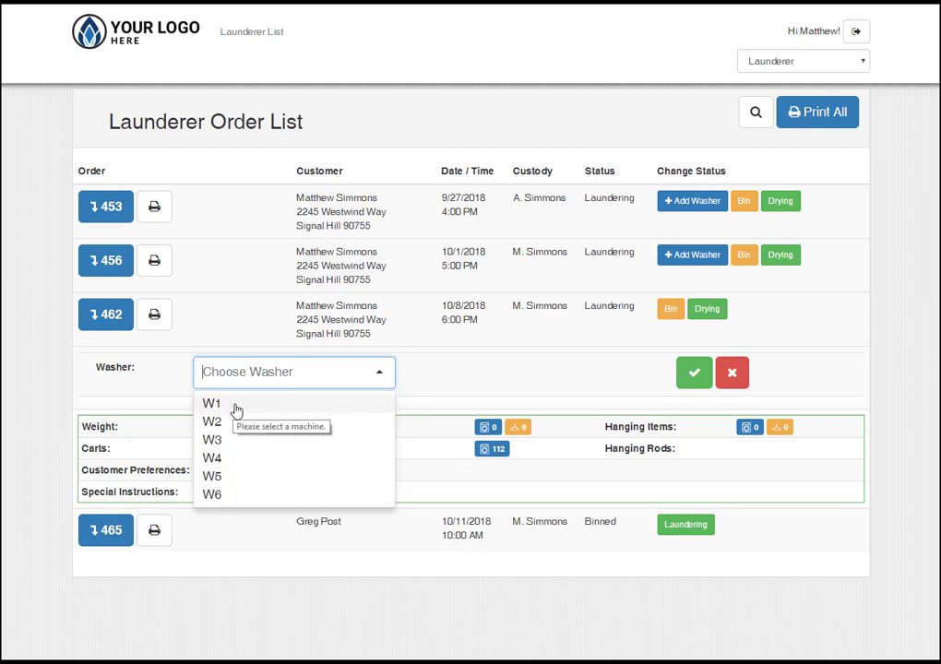
pyautogui.write('w')
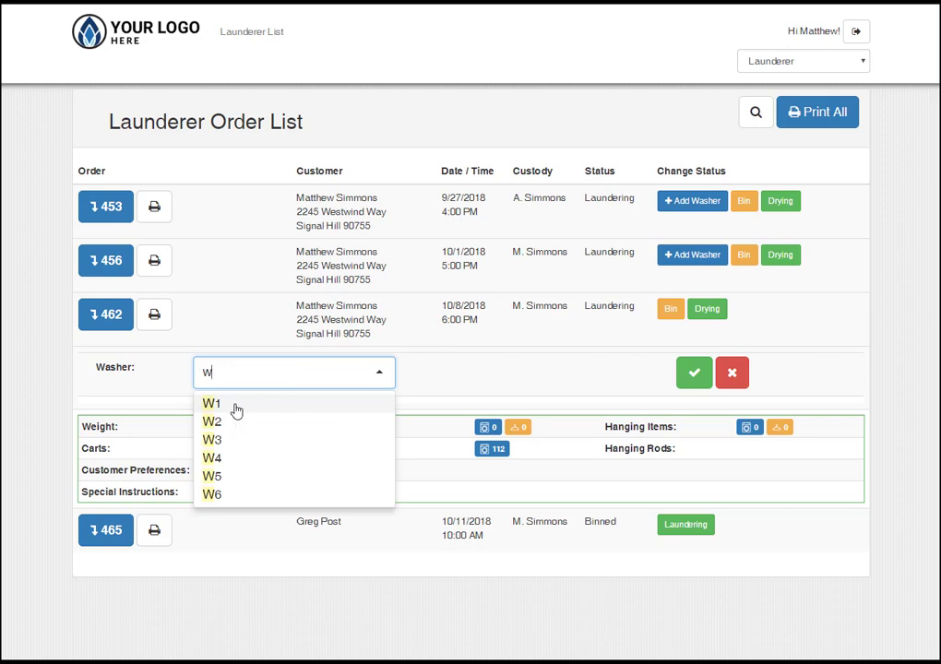
pyautogui.write('1')
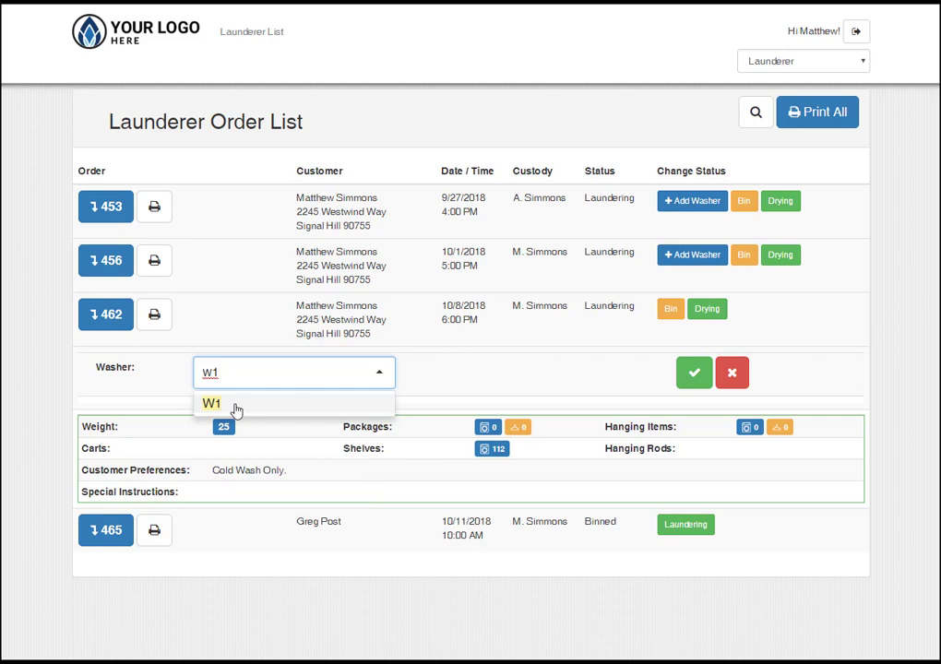
pyautogui.click(236, 407)
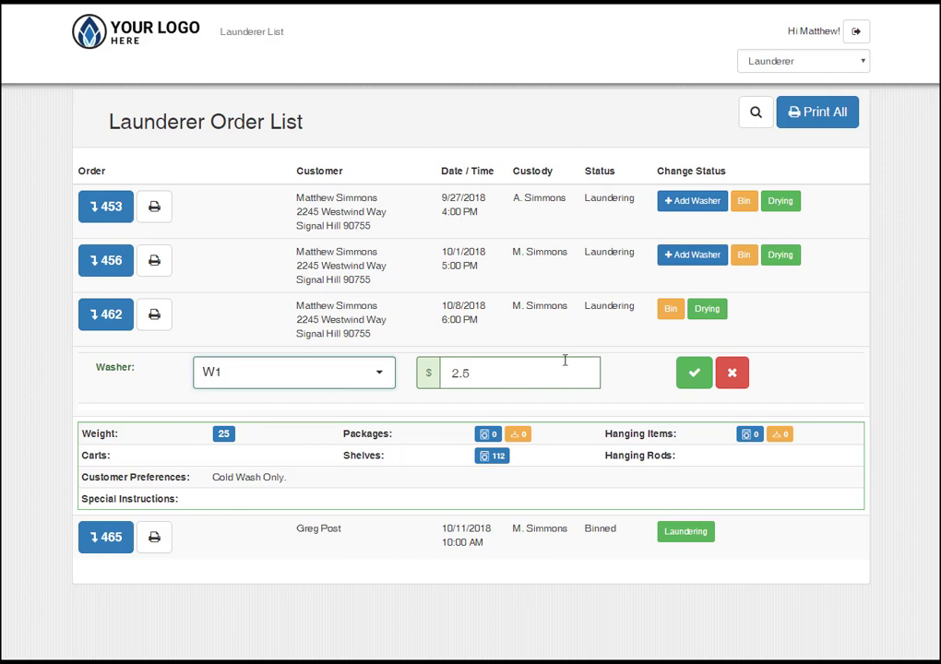
pyautogui.moveTo(489, 370); pyautogui.dragTo(451, 372)
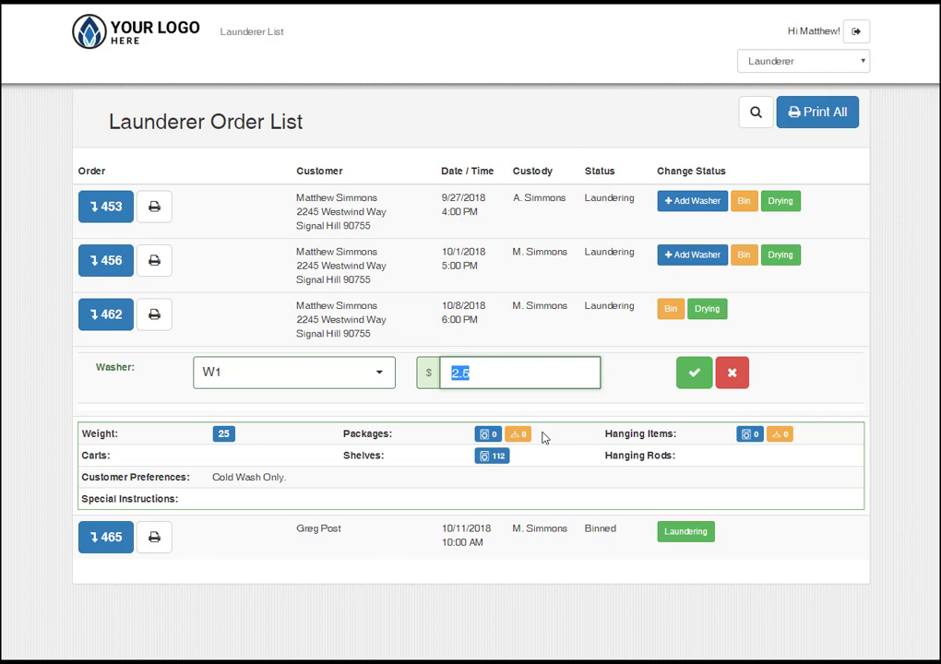
pyautogui.write('2.75')
pyautogui.click(694, 376)
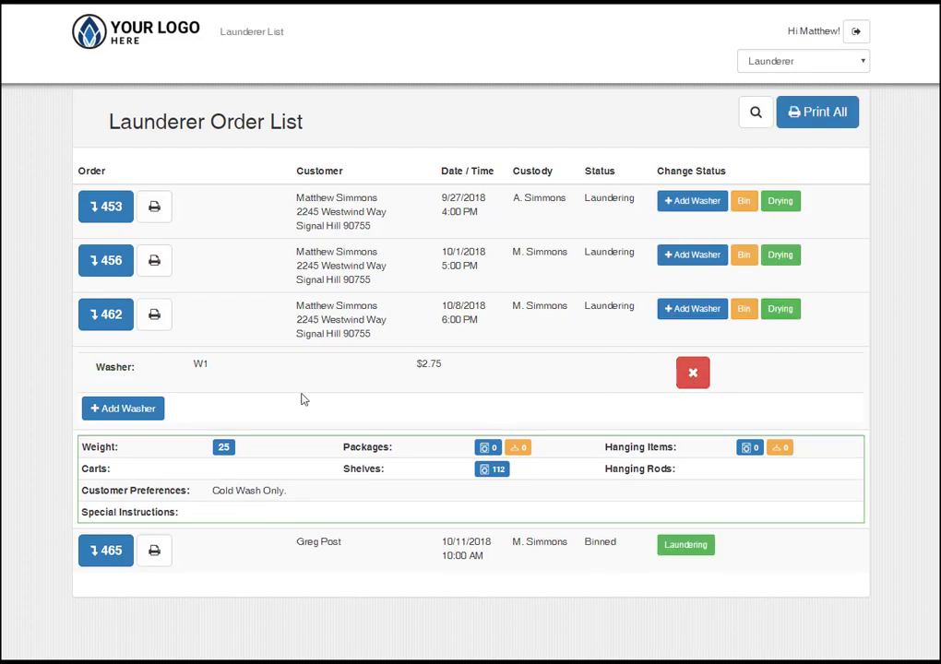
# Step: Add washer W6 as a second machine for the same order, keeping its default price
pyautogui.click(129, 410)
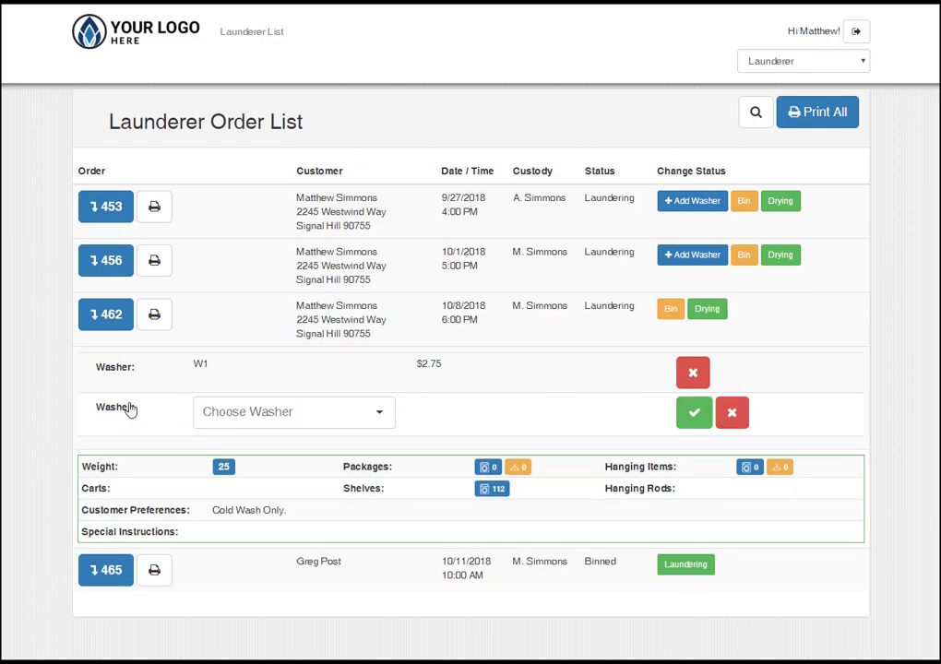
pyautogui.click(304, 422)
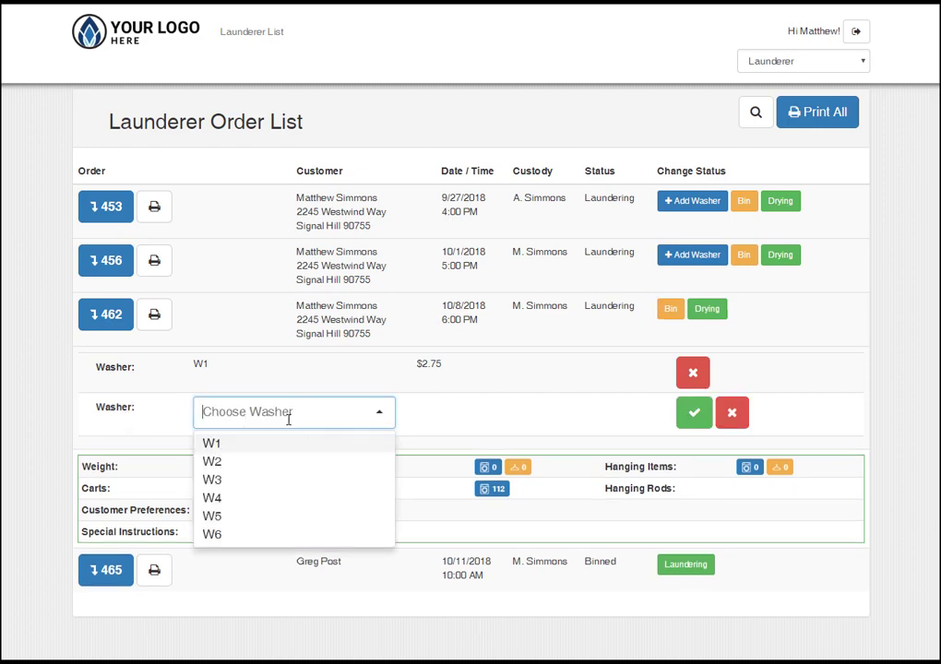
pyautogui.click(222, 538)
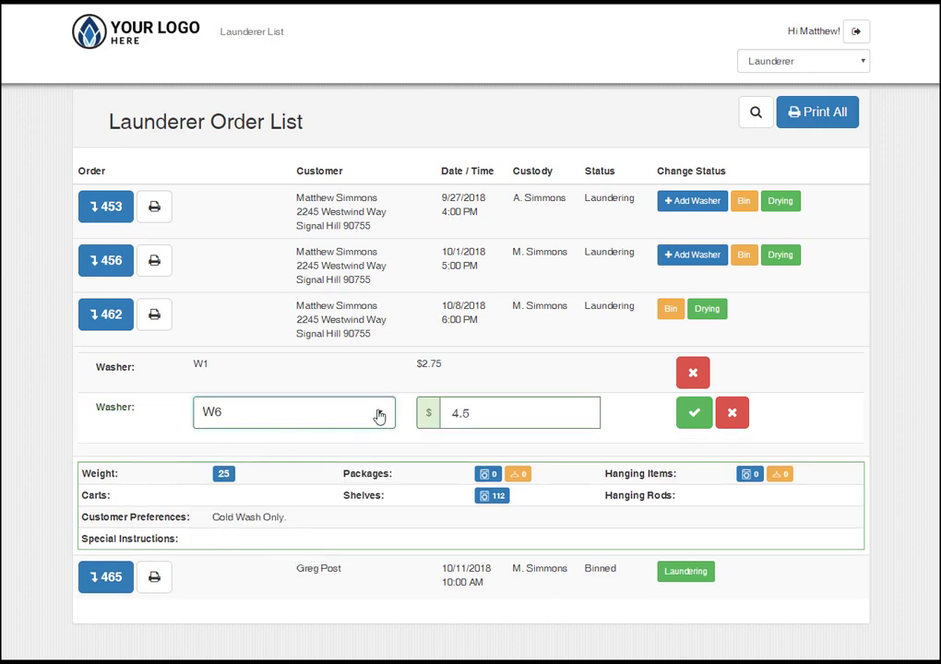
pyautogui.click(695, 416)
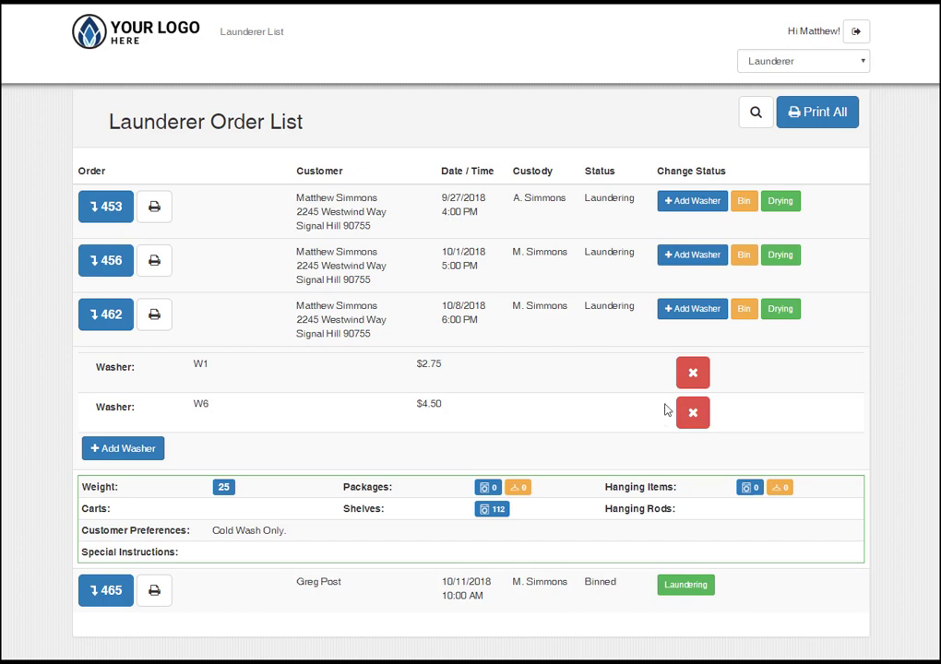
# Step: Change the third order's status to Drying and assign it dryer D1 at the default price
pyautogui.click(779, 310)
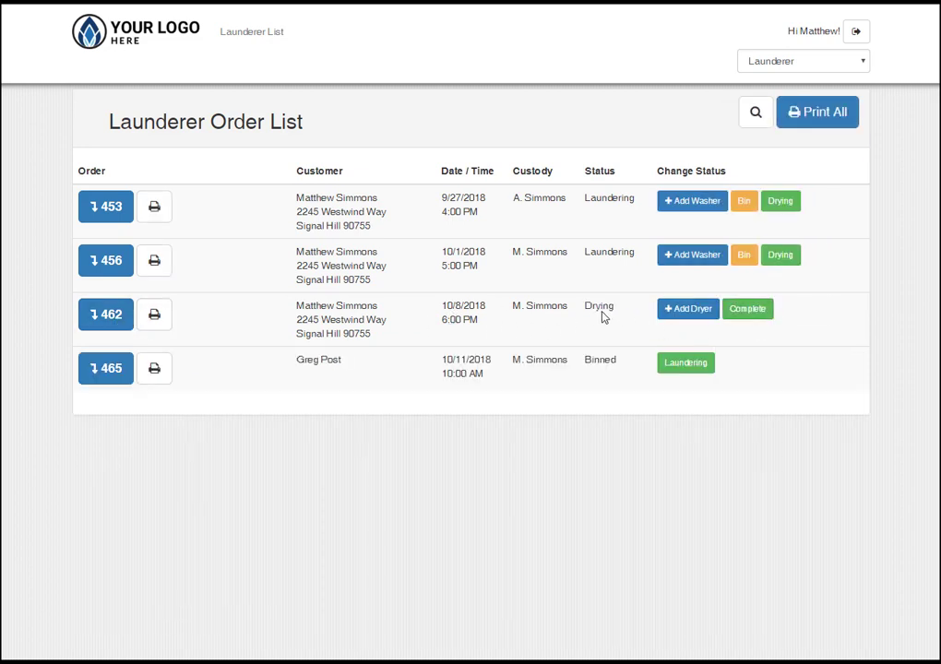
pyautogui.click(672, 310)
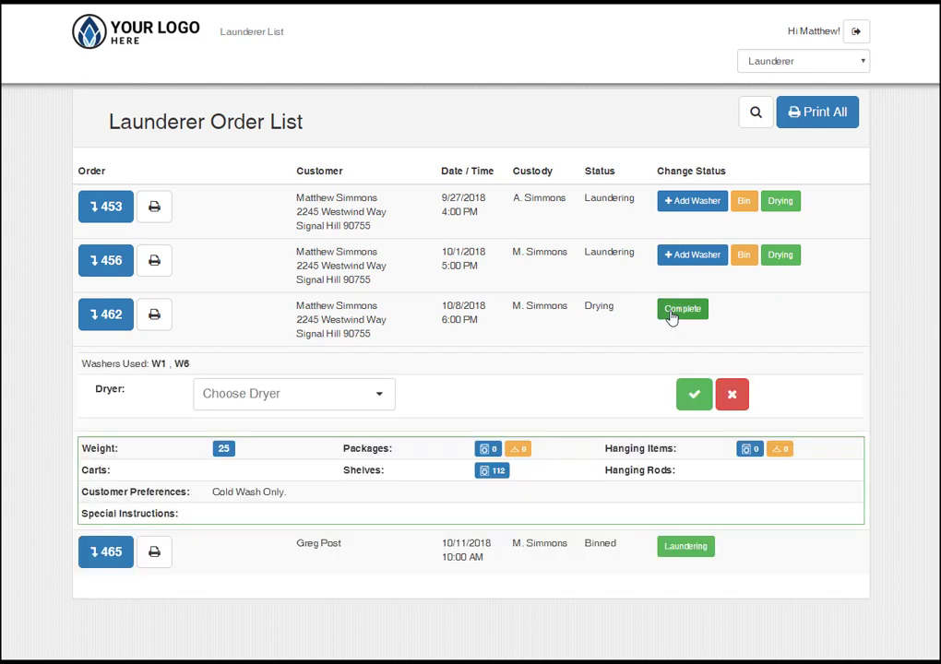
pyautogui.click(285, 397)
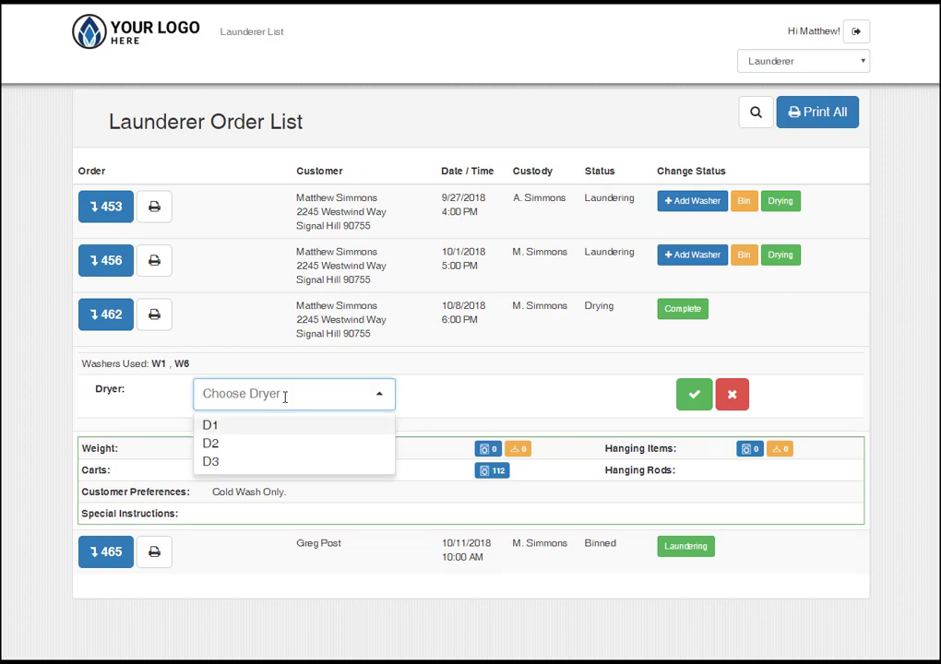
pyautogui.click(230, 426)
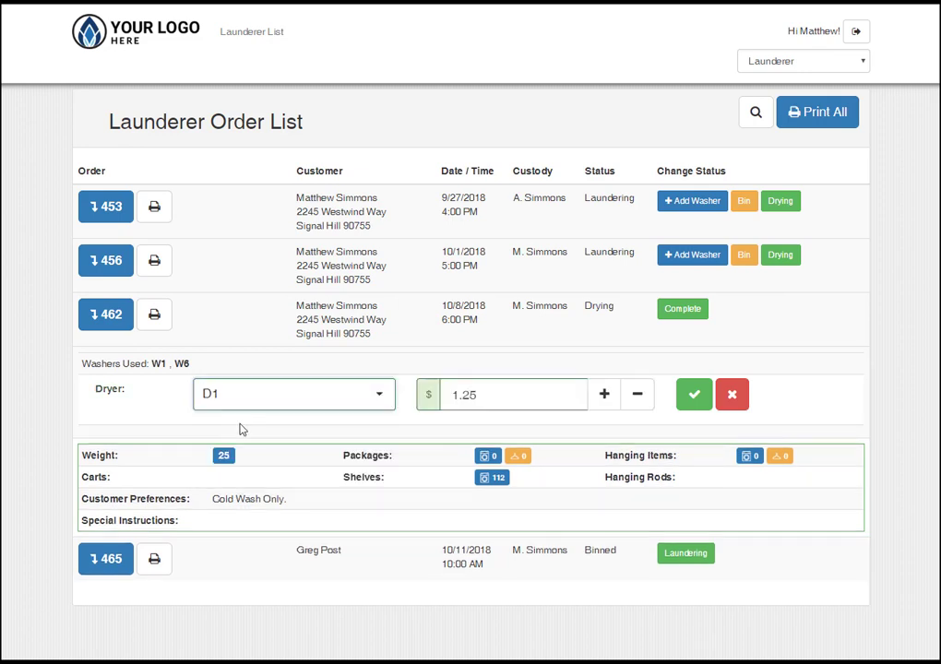
pyautogui.click(695, 394)
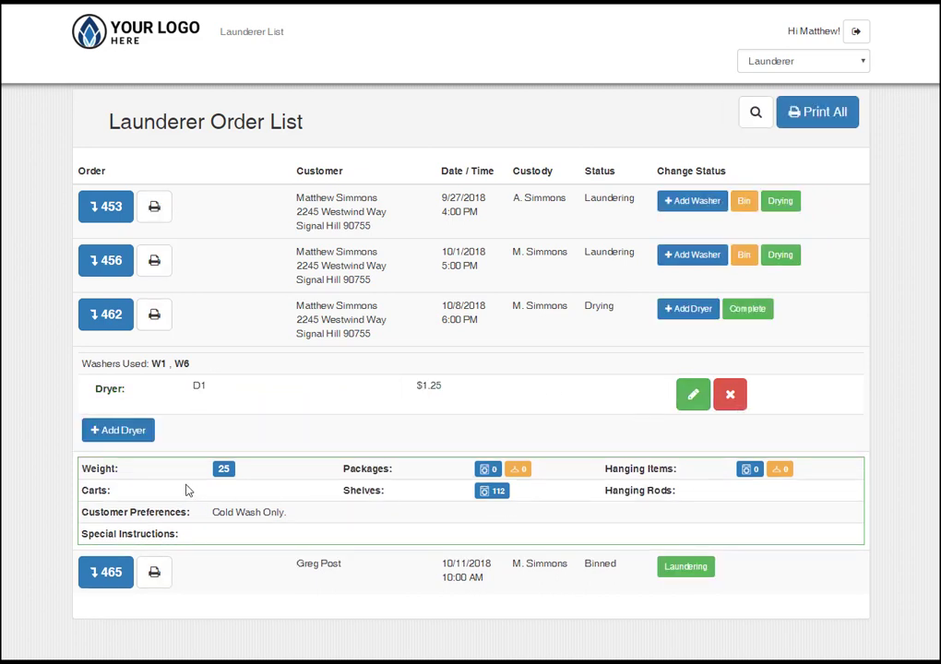
# Step: Add dryer D2 as a second dryer for the order, keeping its default price
pyautogui.click(140, 432)
pyautogui.click(218, 431)
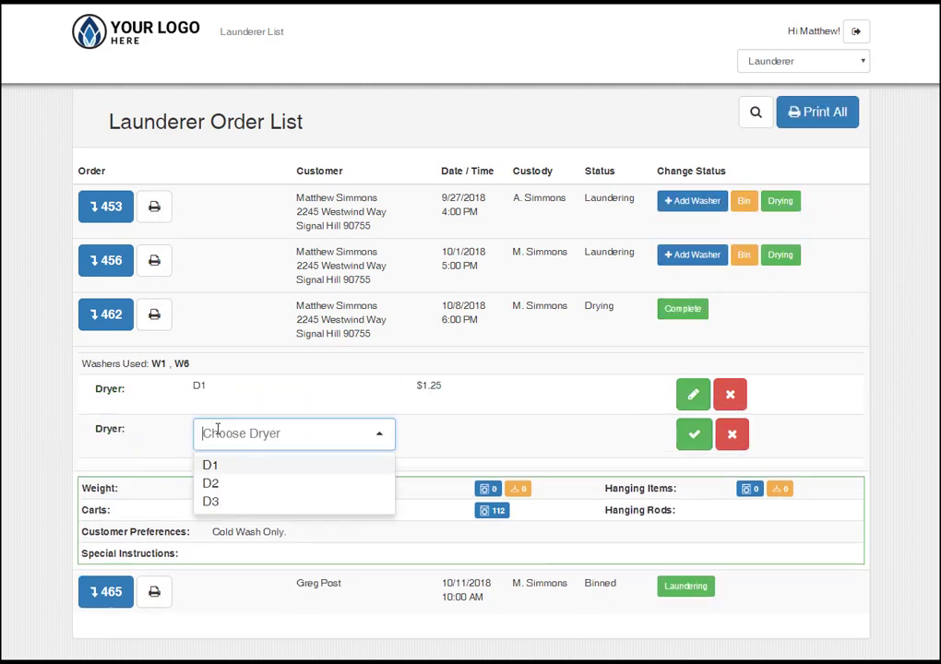
pyautogui.click(210, 484)
pyautogui.click(692, 436)
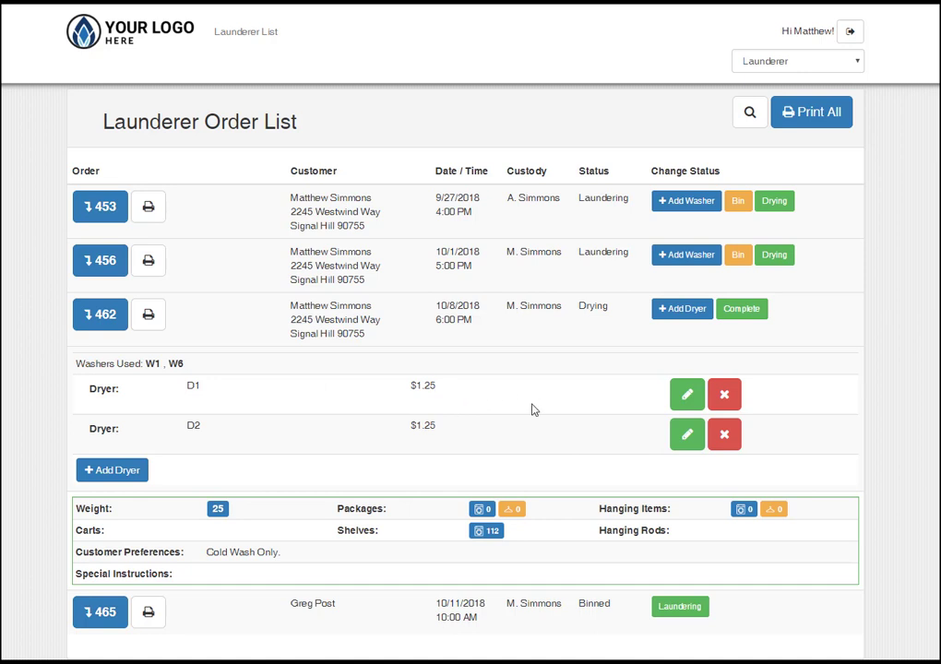
# Step: Raise the amount for dryer D1 to $1.75 and save the edited entry
pyautogui.click(684, 403)
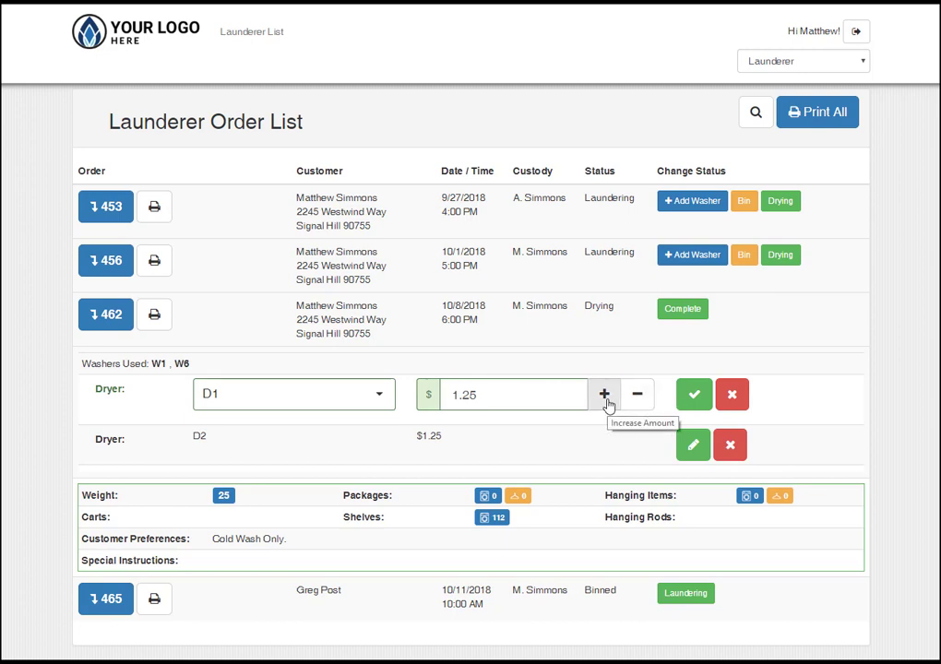
pyautogui.click(605, 396)
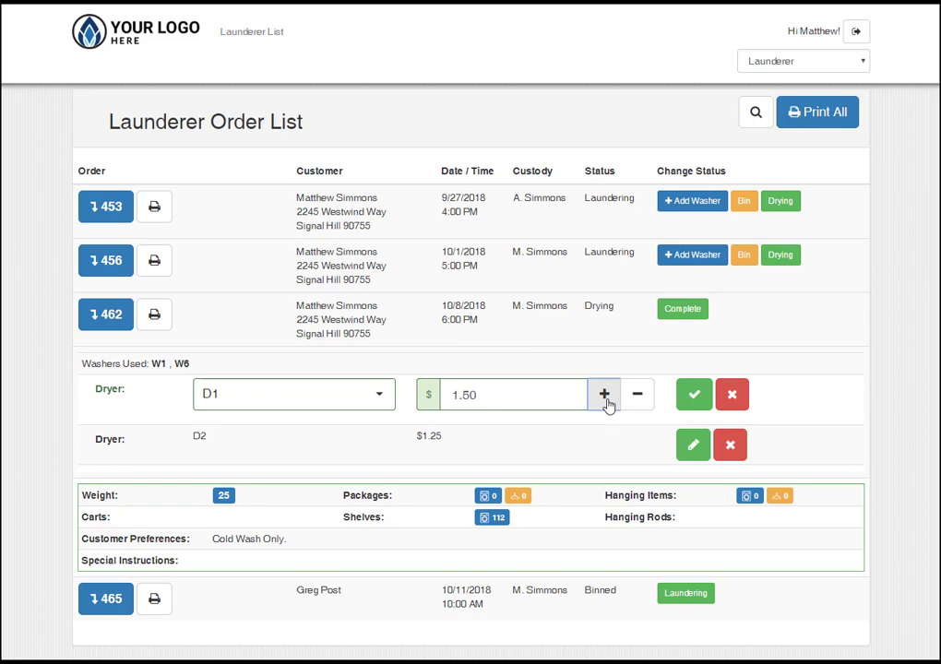
pyautogui.click(605, 397)
pyautogui.click(695, 395)
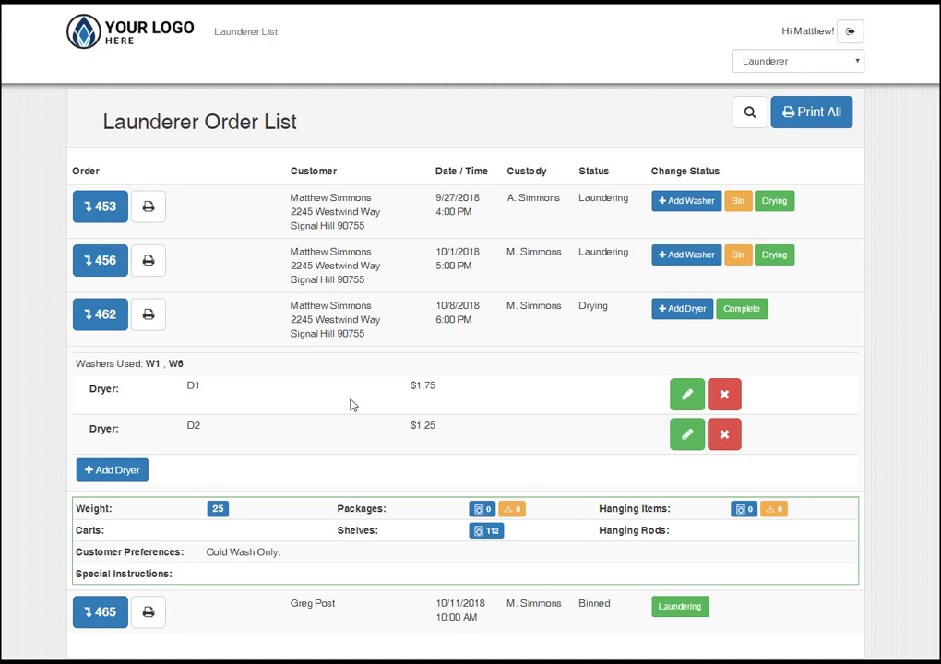
# Step: Start completing the dried order and go to the package and hanging-item counts under Select Order Locations
pyautogui.click(741, 310)
pyautogui.scroll(-3, 595, 406)
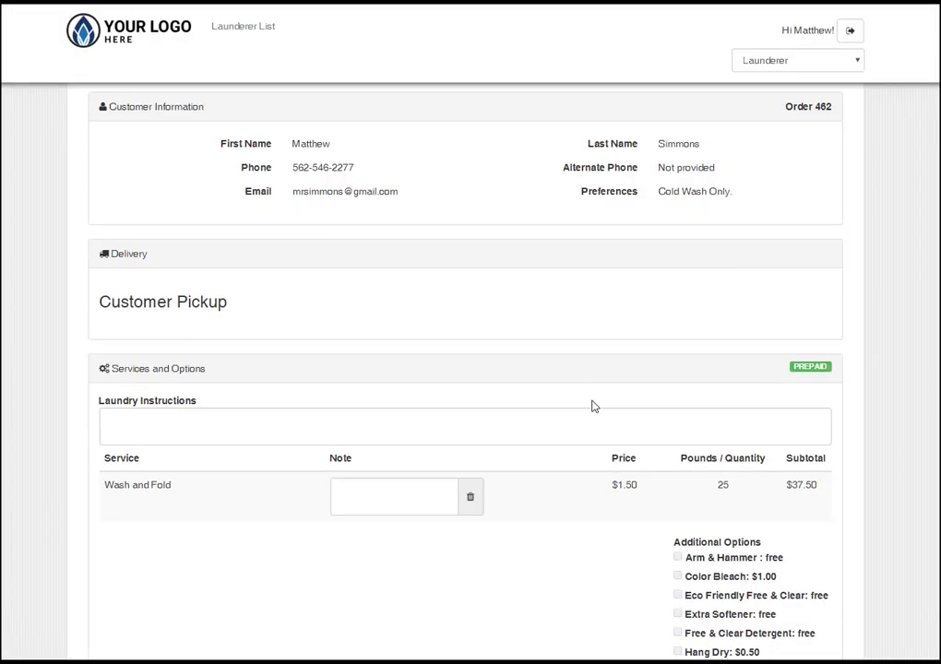
pyautogui.scroll(-3, 599, 406)
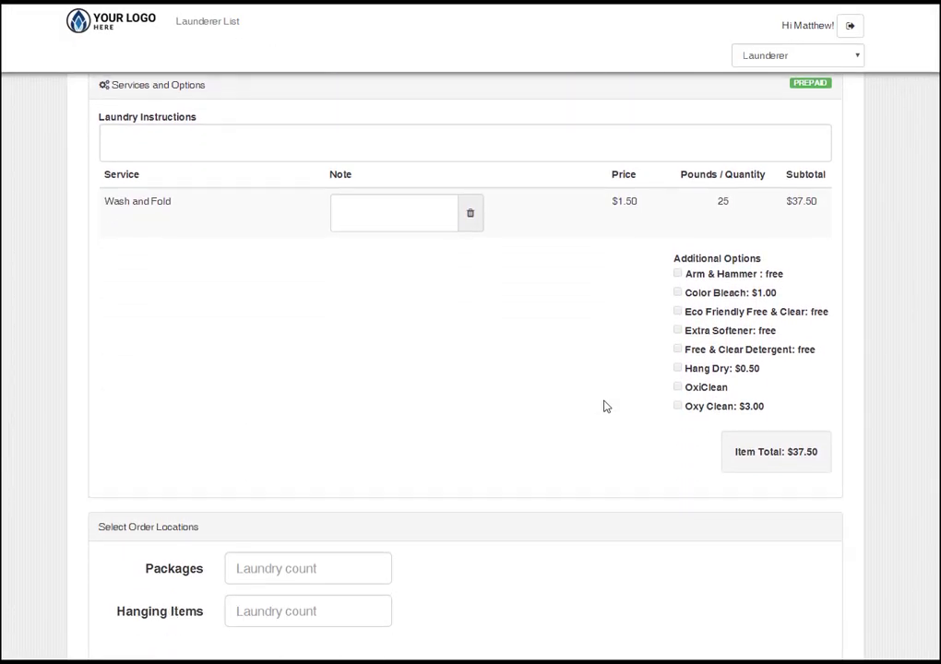